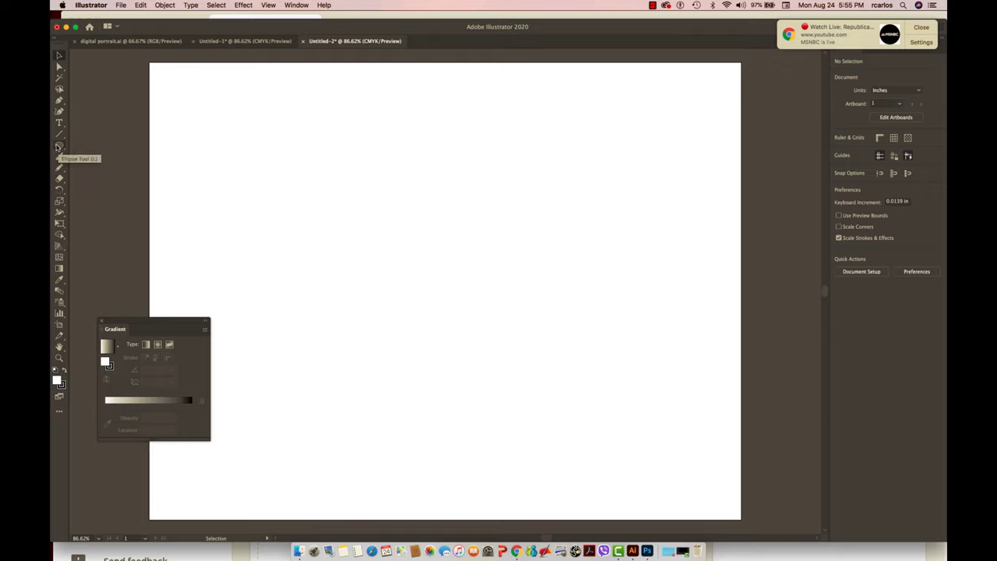
- Draw a tall ellipse near the artboard centre and nudge it up-left to about X 4.26 in, Y 6.16 in
drag(57, 147, 104, 170)
drag(389, 167, 492, 404)
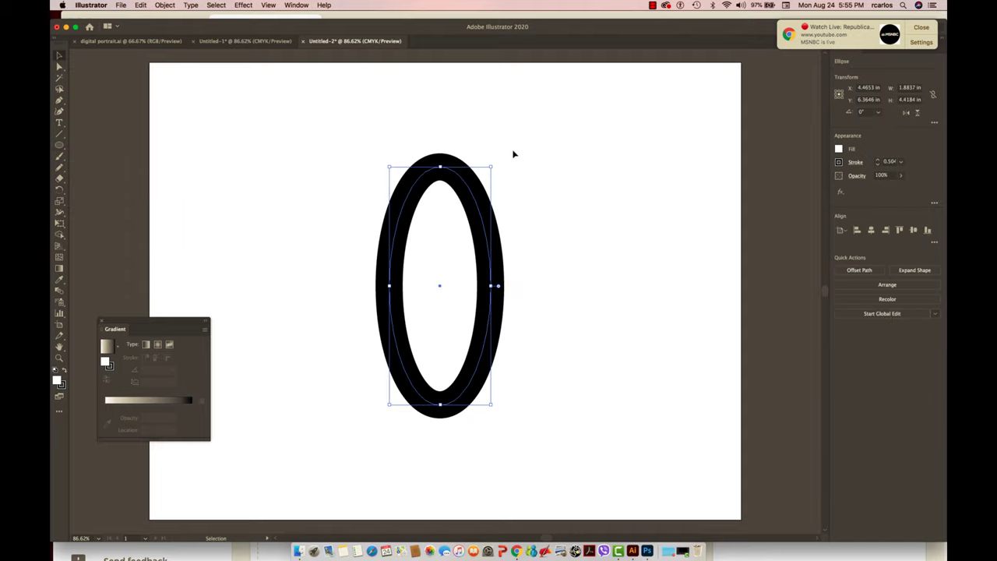
drag(469, 185, 458, 174)
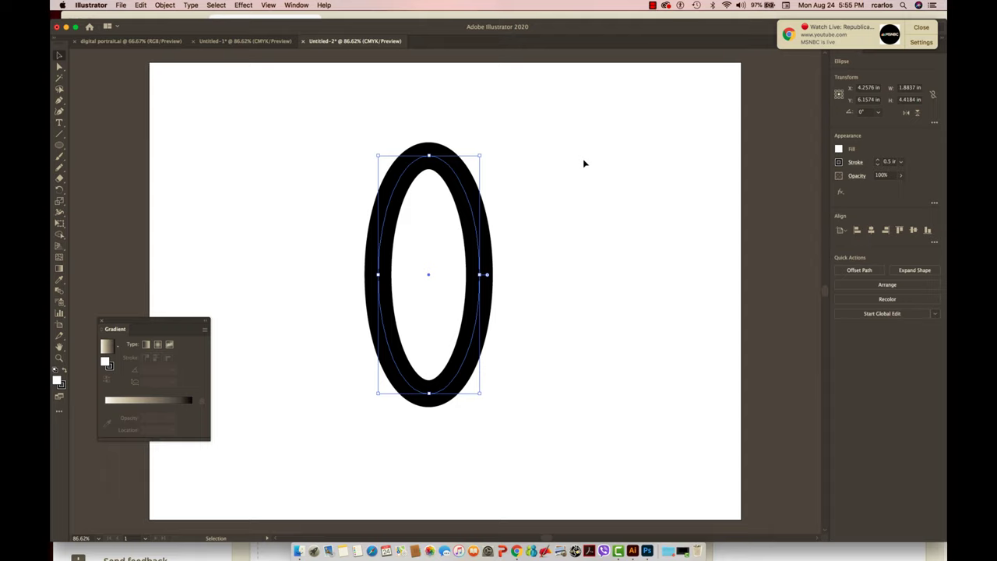
- Open Object > Transform > Rotate for the oval and enter a 30° angle with preview
click(164, 5)
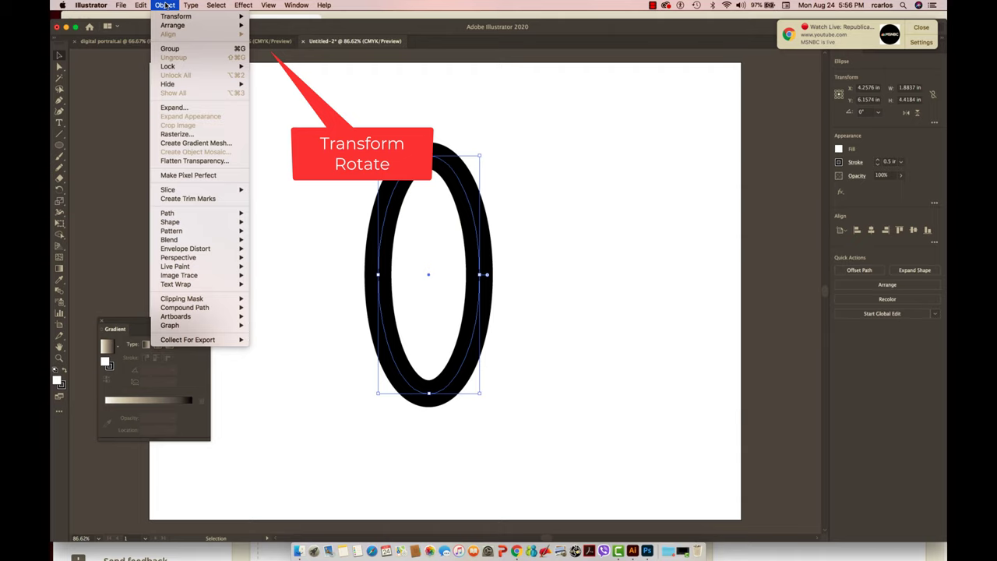
mouse_move(162, 19)
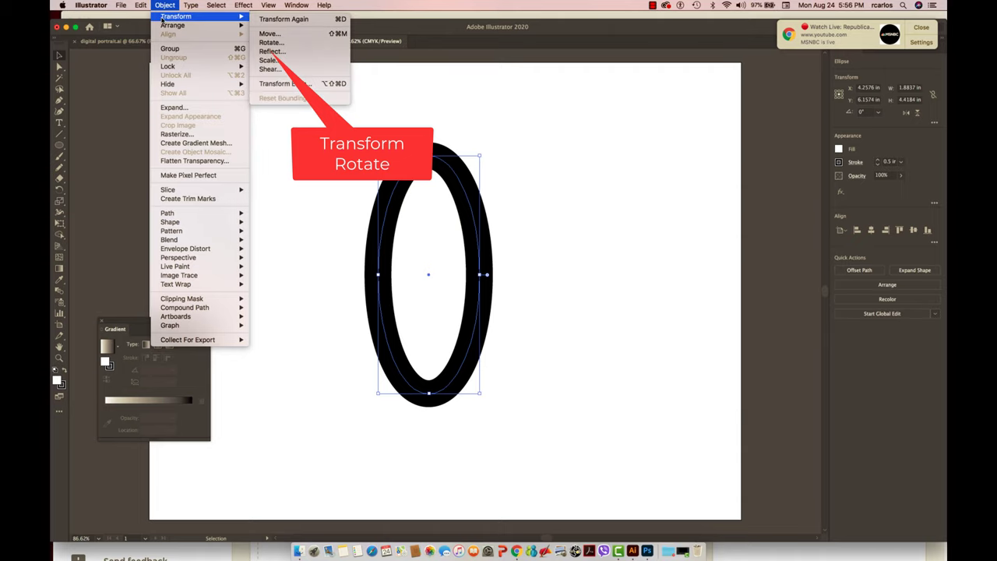
click(271, 43)
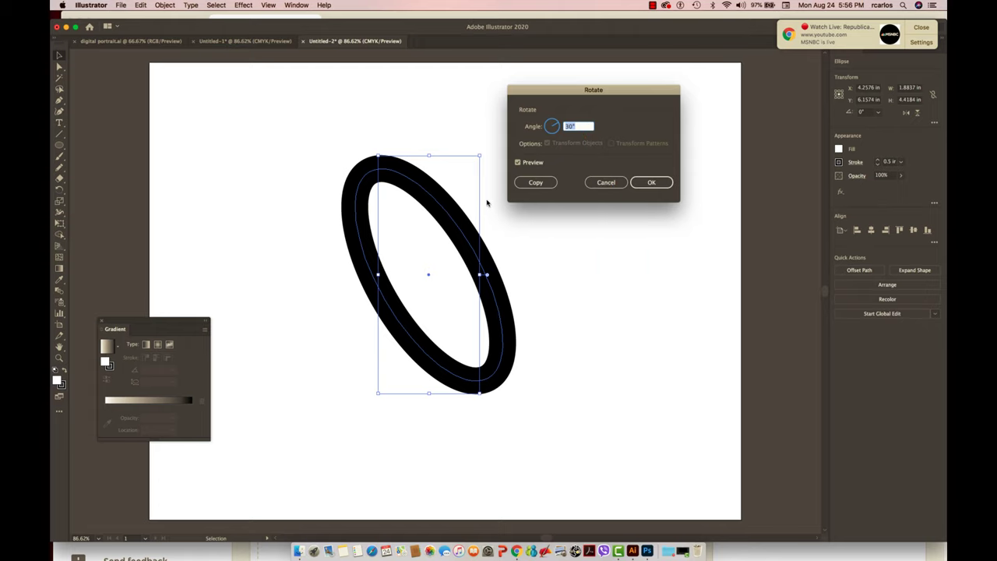
text(30)
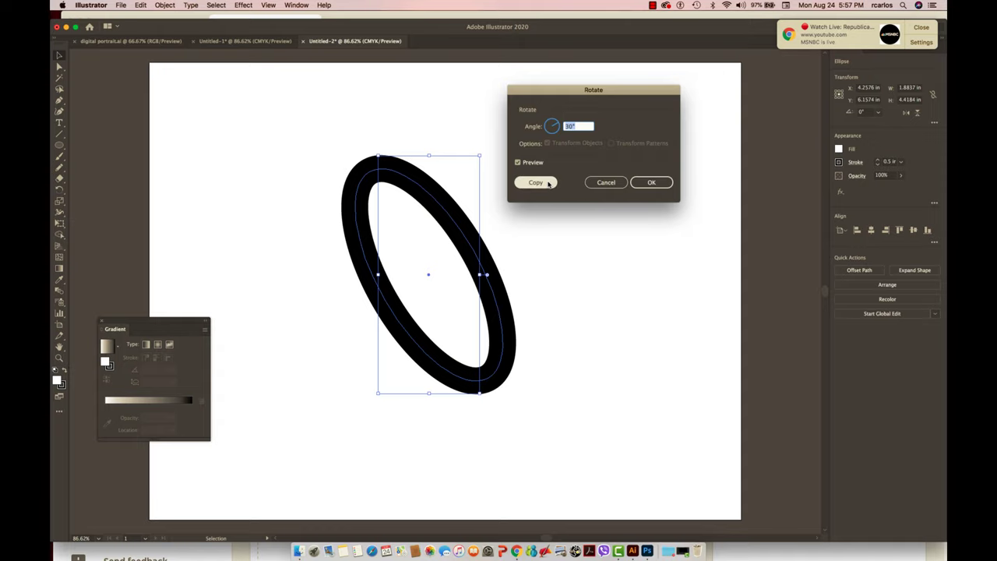
- Copy the oval rotated 30° and repeat Transform Again to build the ring of ovals
click(536, 182)
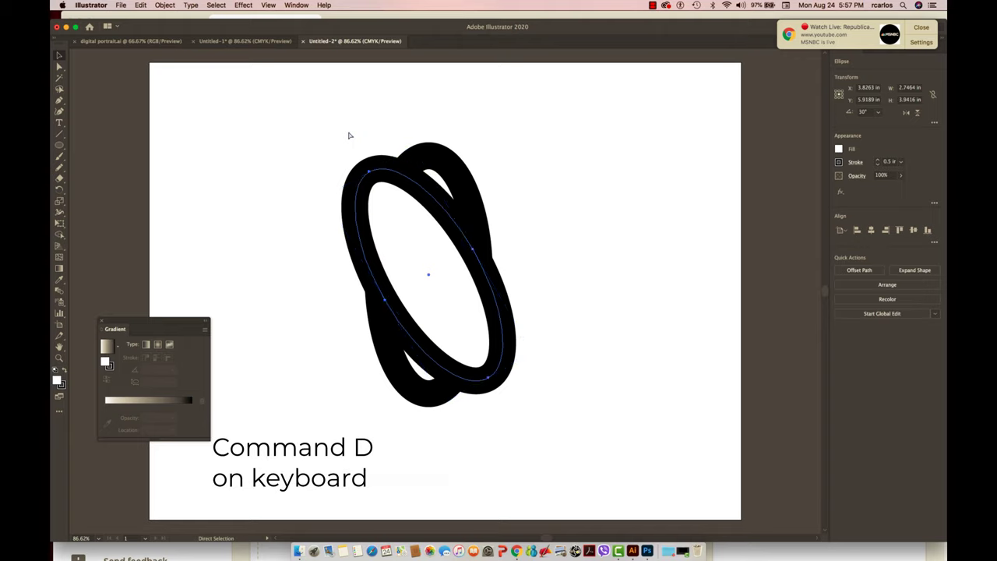
key(super+d)
key(super+d)
key(super+d)
key(super+d)
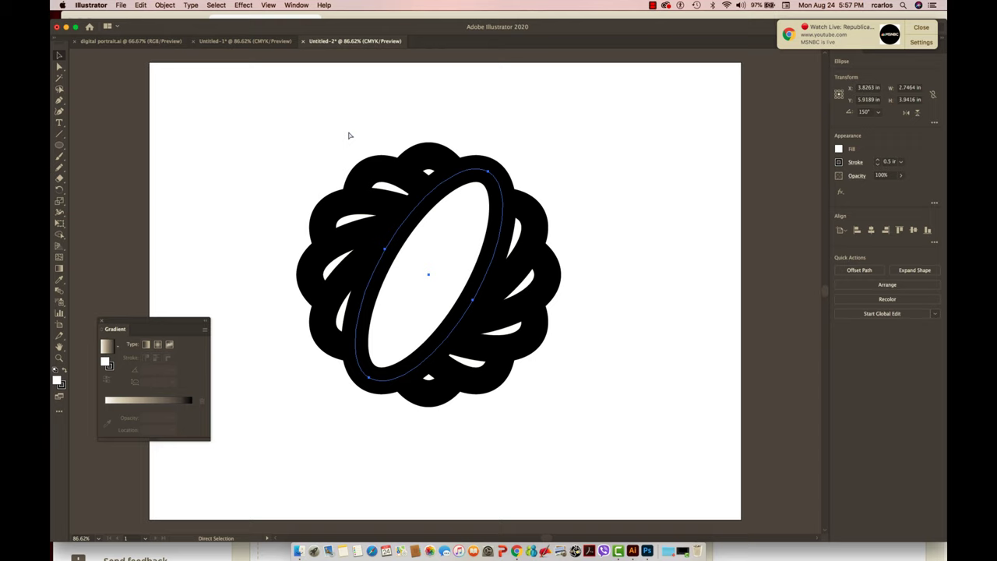
key(v)
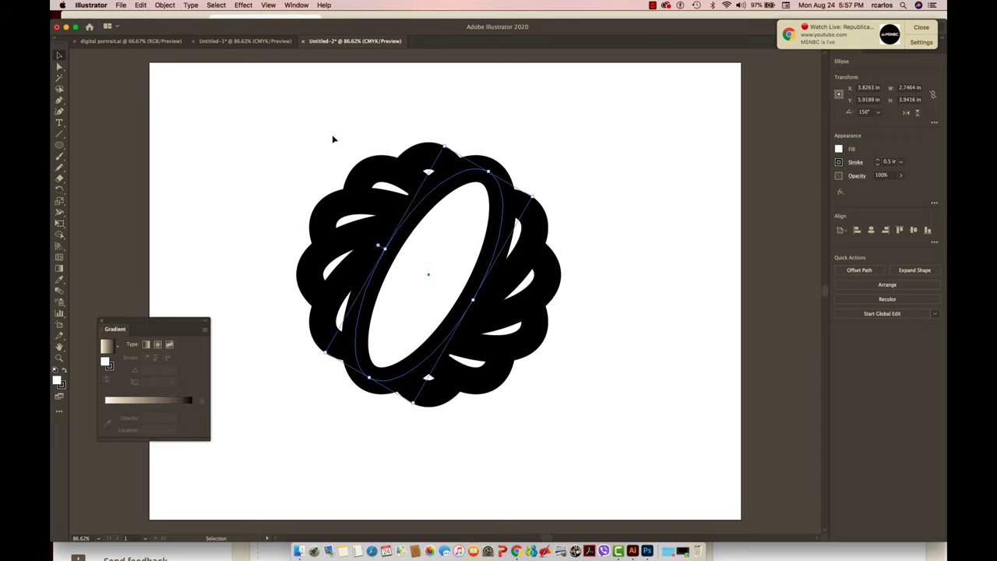
- Select all the rosette's ovals and move them to the artboard's upper left
click(332, 139)
drag(283, 127, 436, 281)
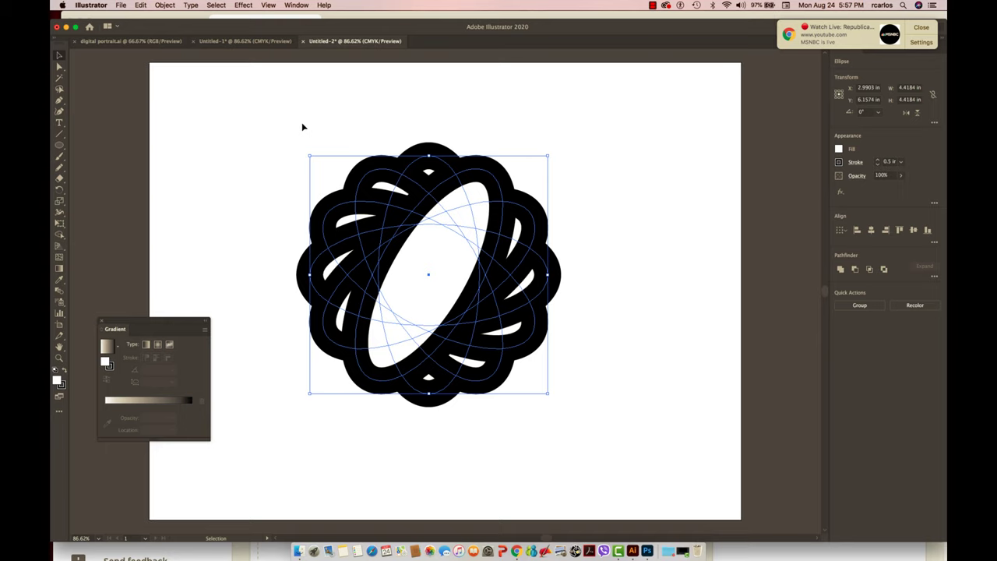
click(303, 127)
drag(301, 127, 672, 450)
drag(492, 267, 377, 211)
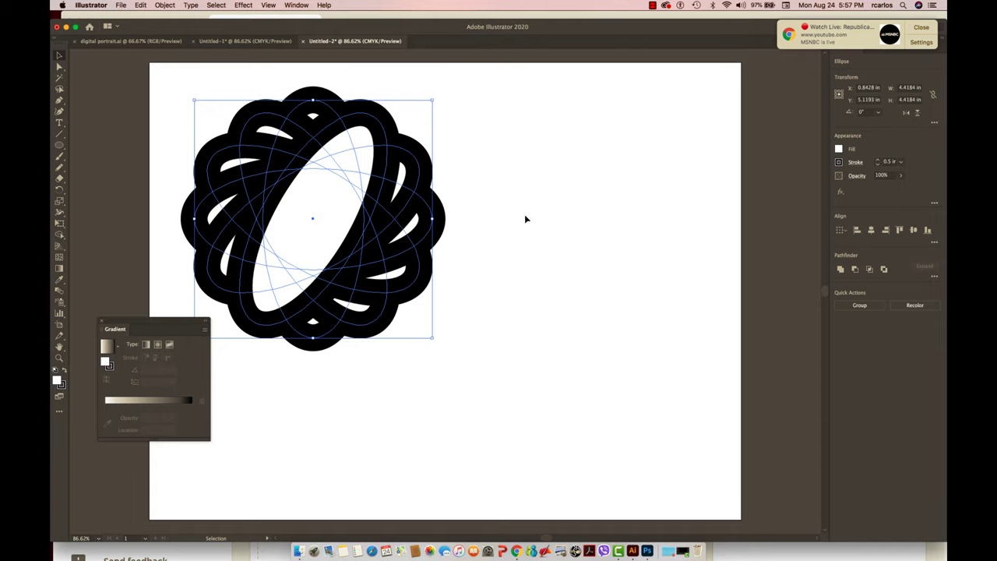
click(550, 210)
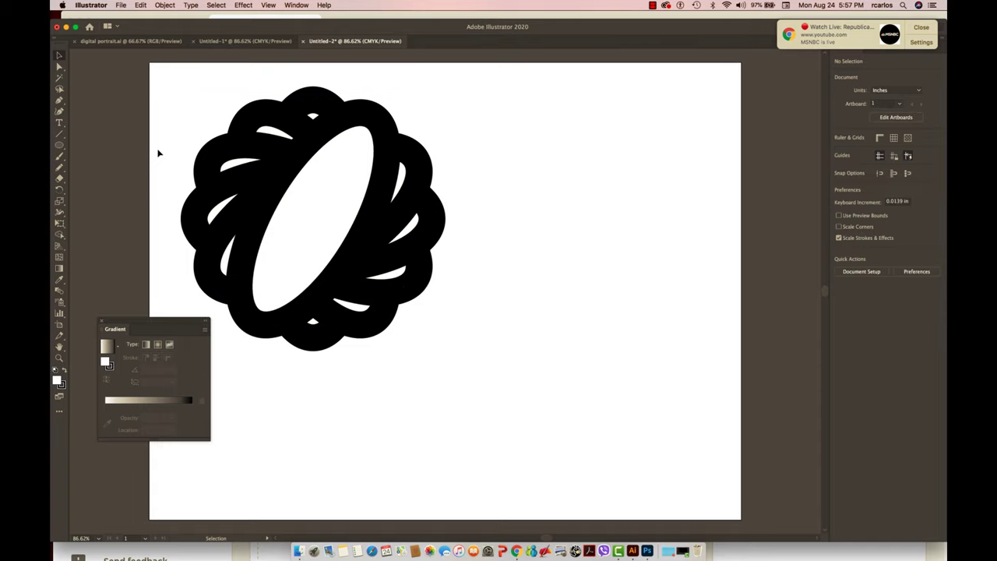
- Copy and paste the rosette and drag the duplicate to the right of the original
drag(165, 80, 514, 322)
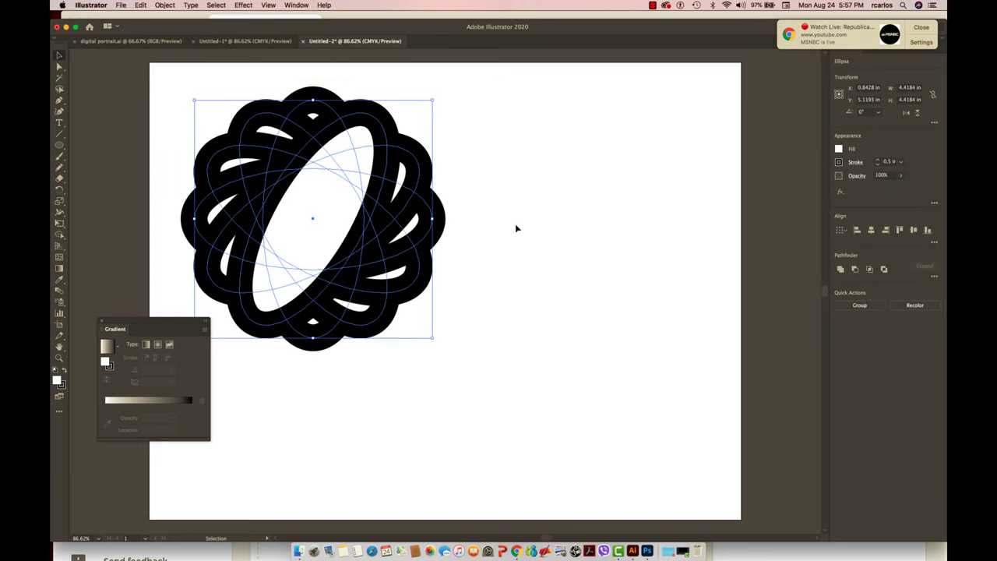
key(a)
key(super+c)
key(super+v)
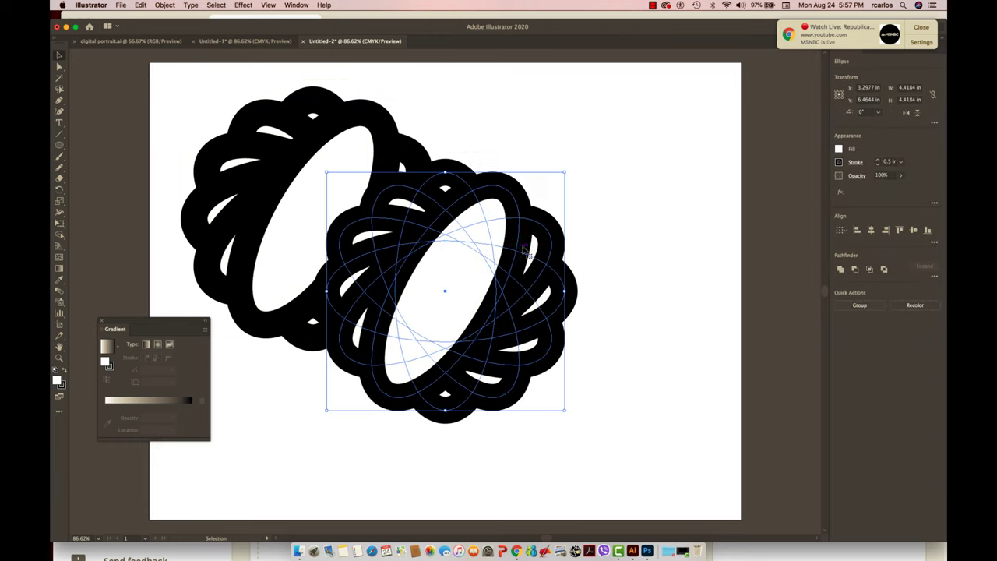
drag(517, 252, 651, 165)
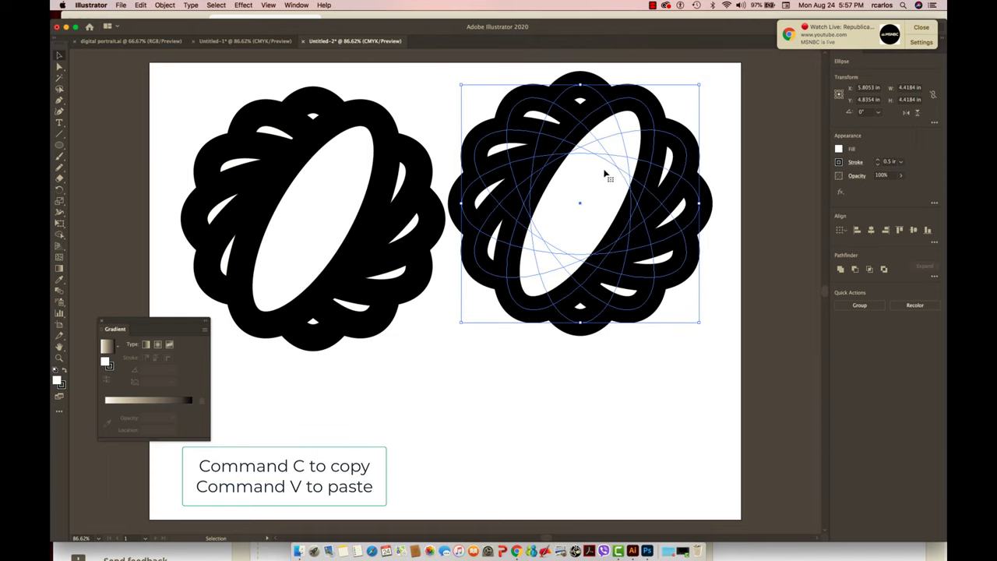
- Reselect the right-hand rosette and bring up its stroke weight and stroke swatch settings
click(490, 68)
drag(463, 82, 694, 307)
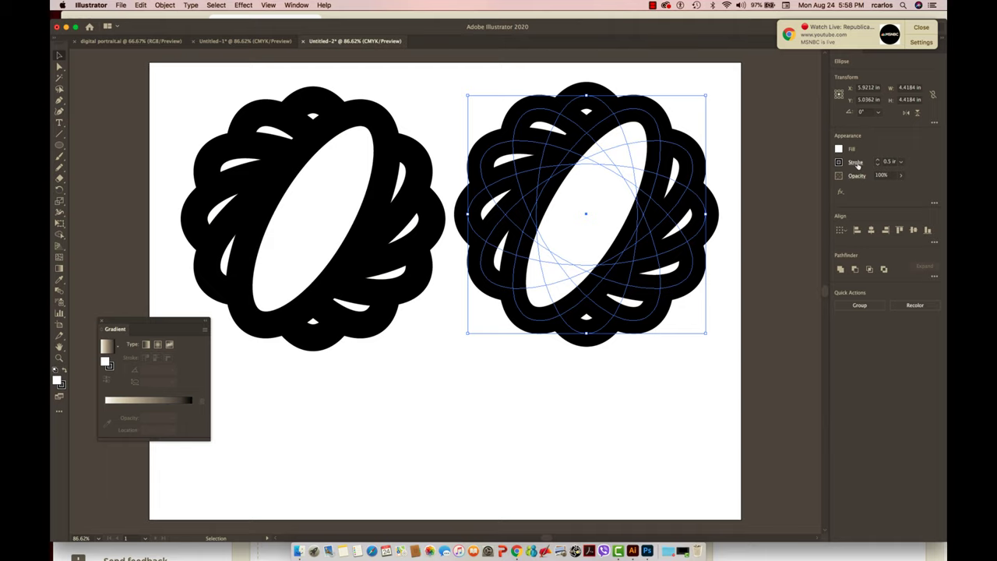
click(857, 162)
click(839, 162)
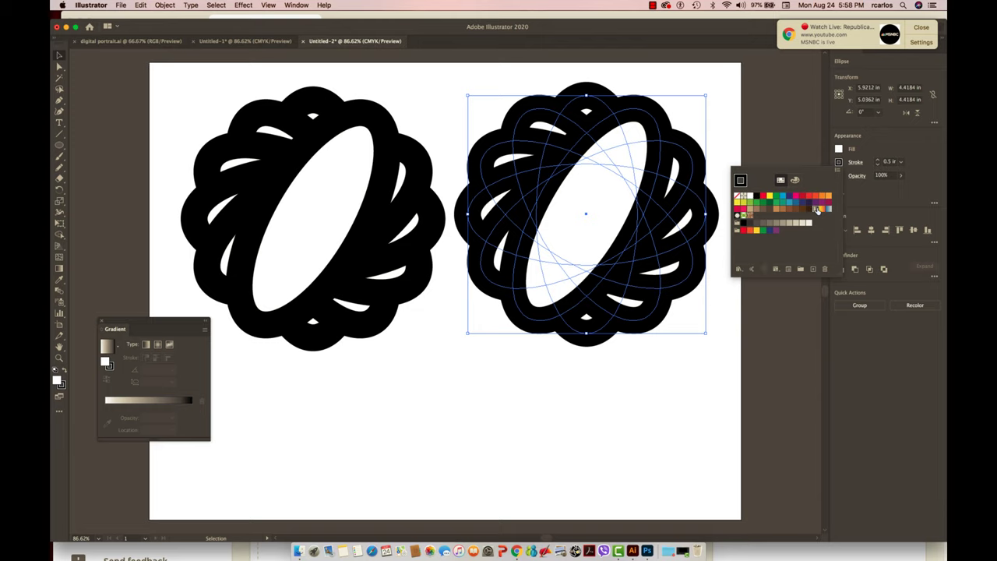
- Apply the blue-to-white Fading Sky gradient to the right-hand rosette's stroke
click(817, 209)
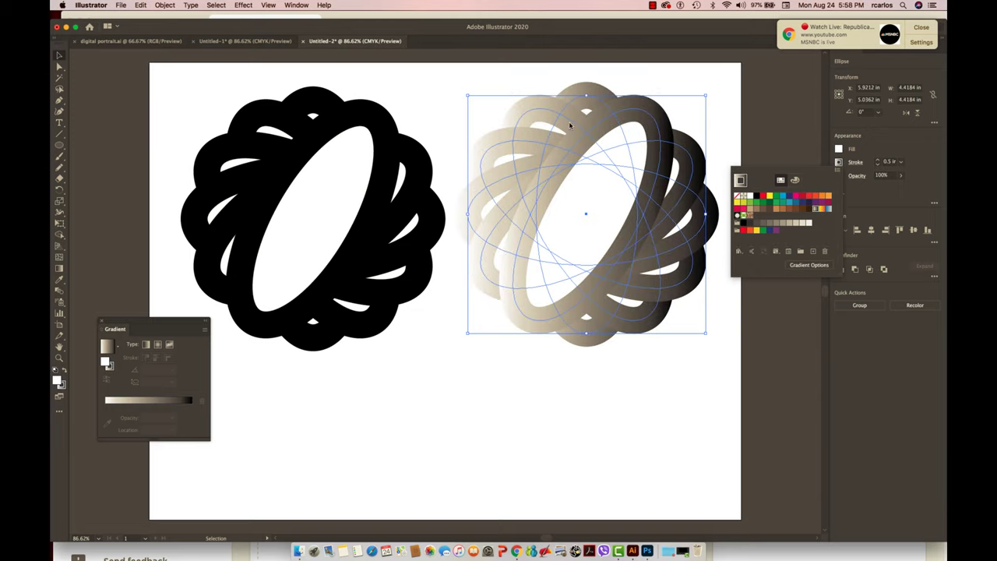
key(Escape)
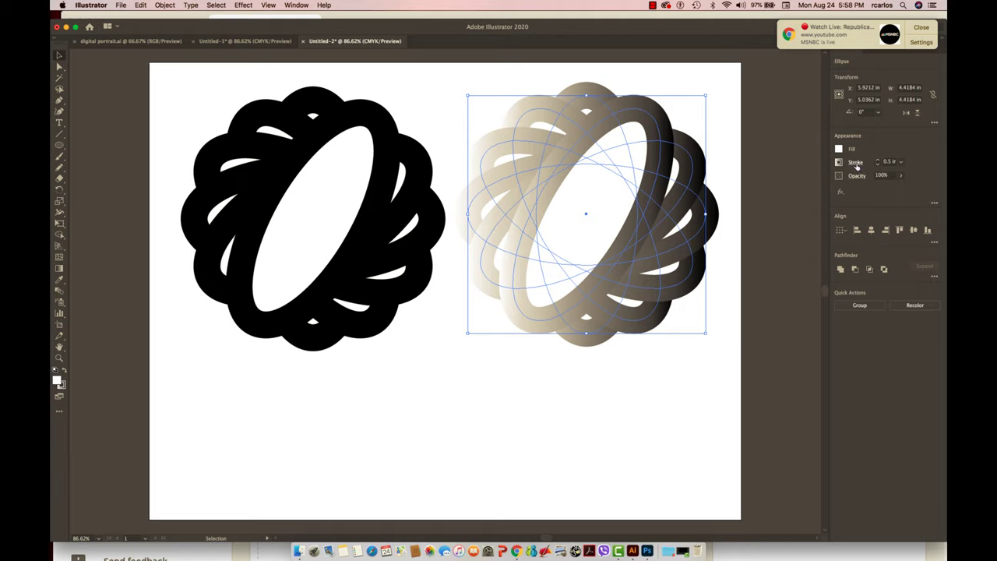
key(g)
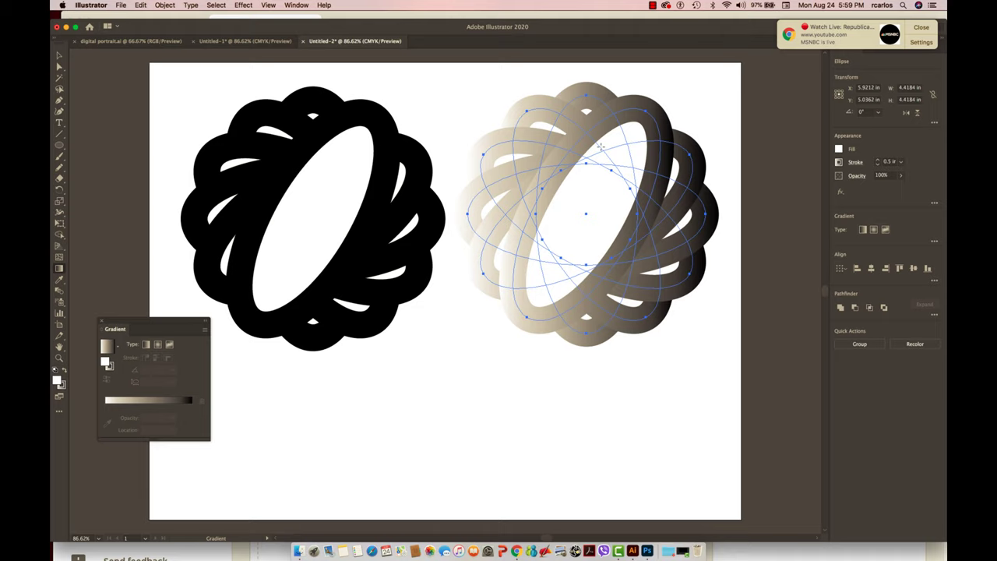
click(839, 162)
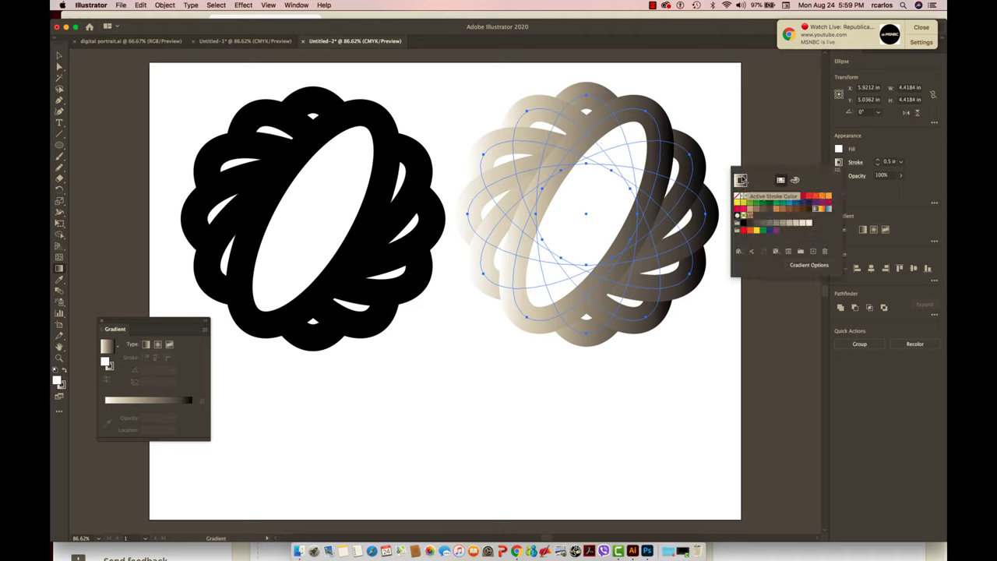
click(758, 181)
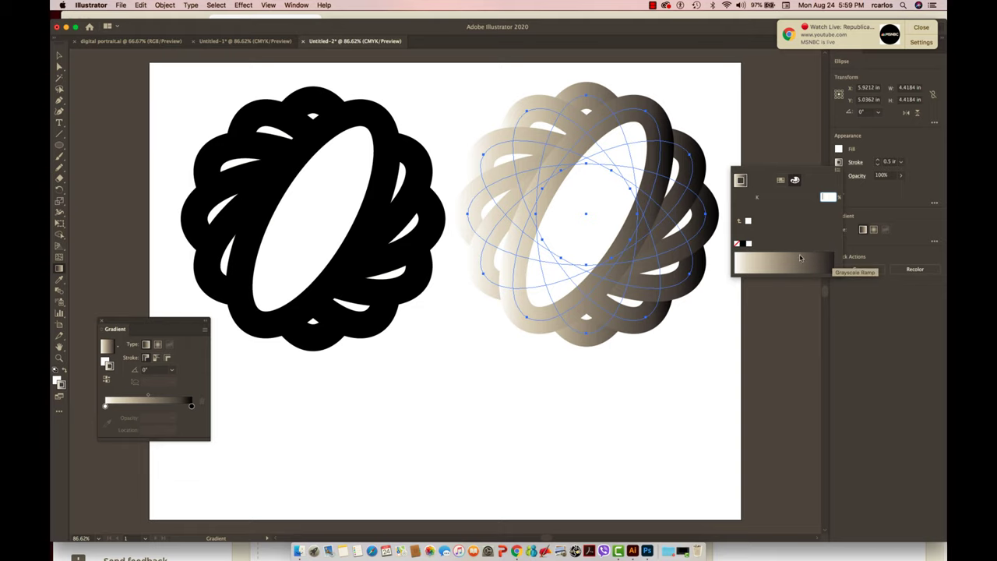
click(780, 180)
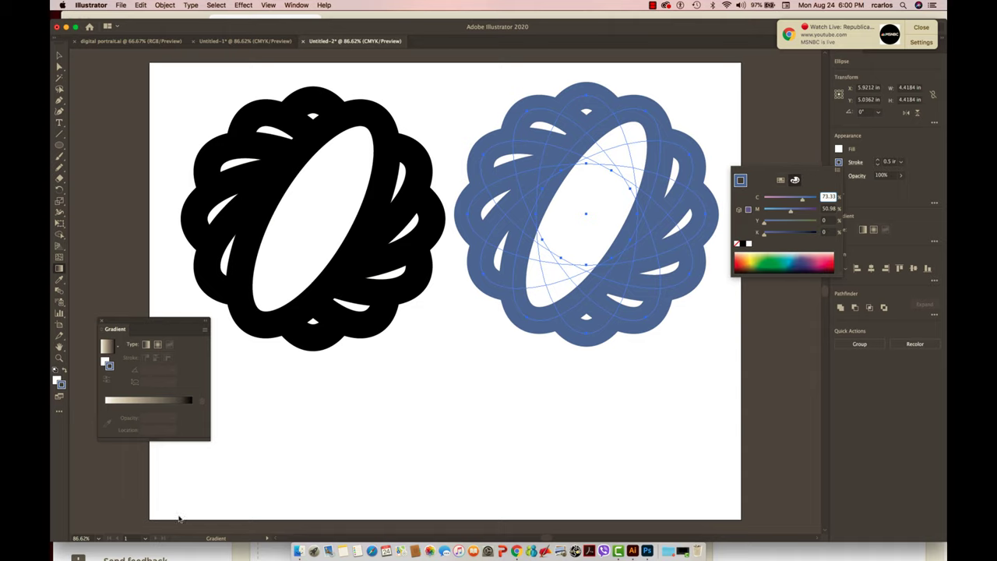
click(109, 366)
click(855, 162)
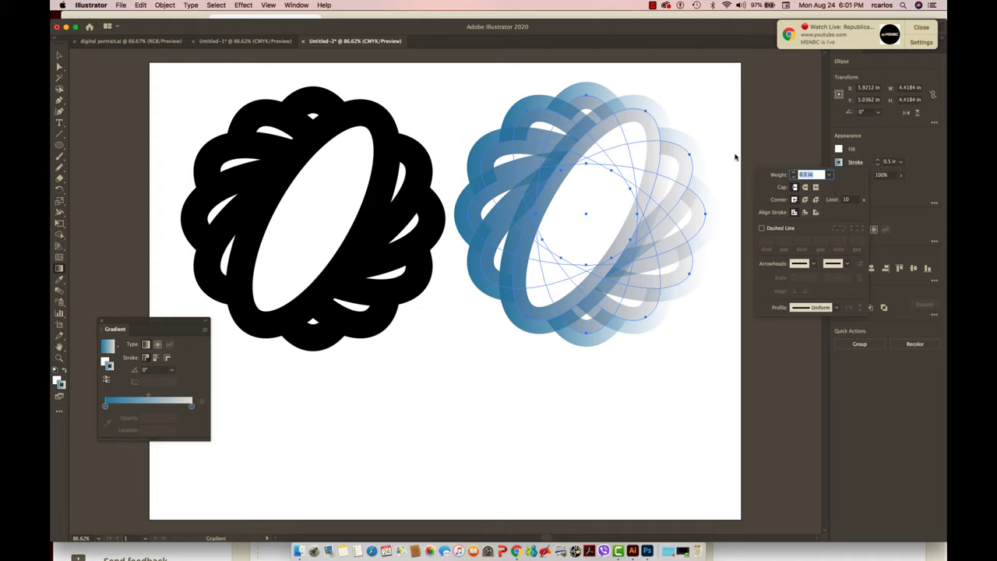
click(838, 162)
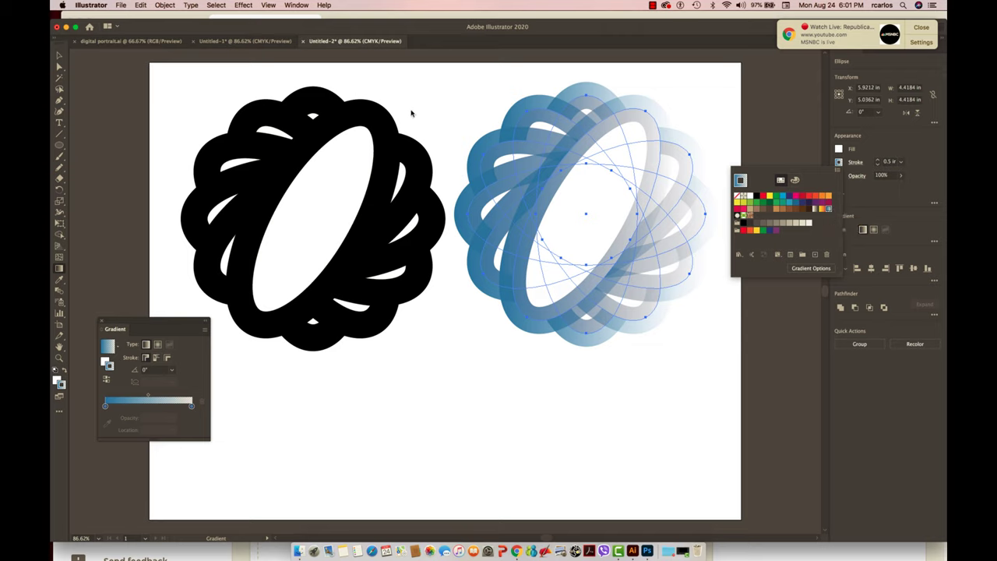
click(459, 103)
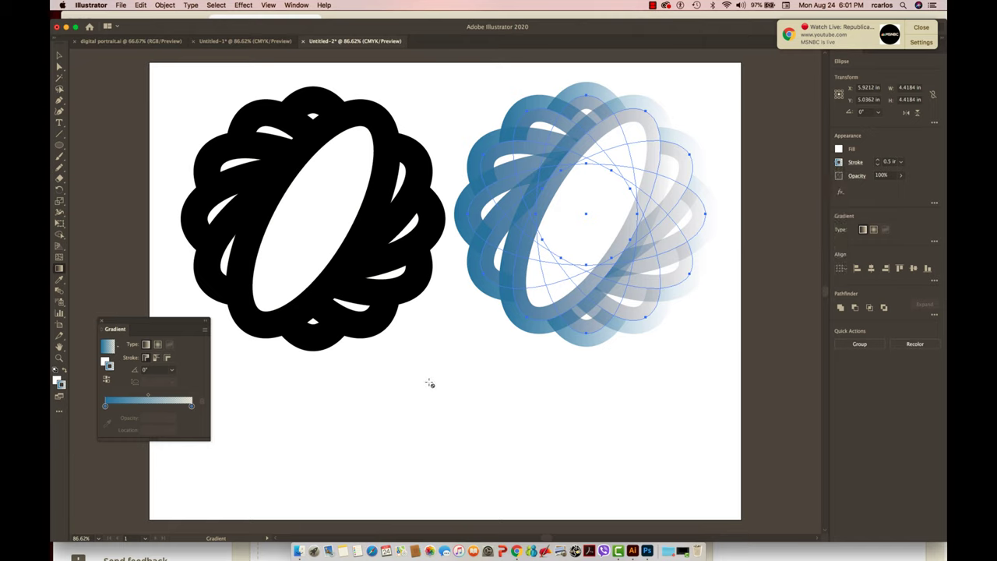
- Copy the black flower and paste a third copy below the original
key(v)
drag(194, 58, 420, 284)
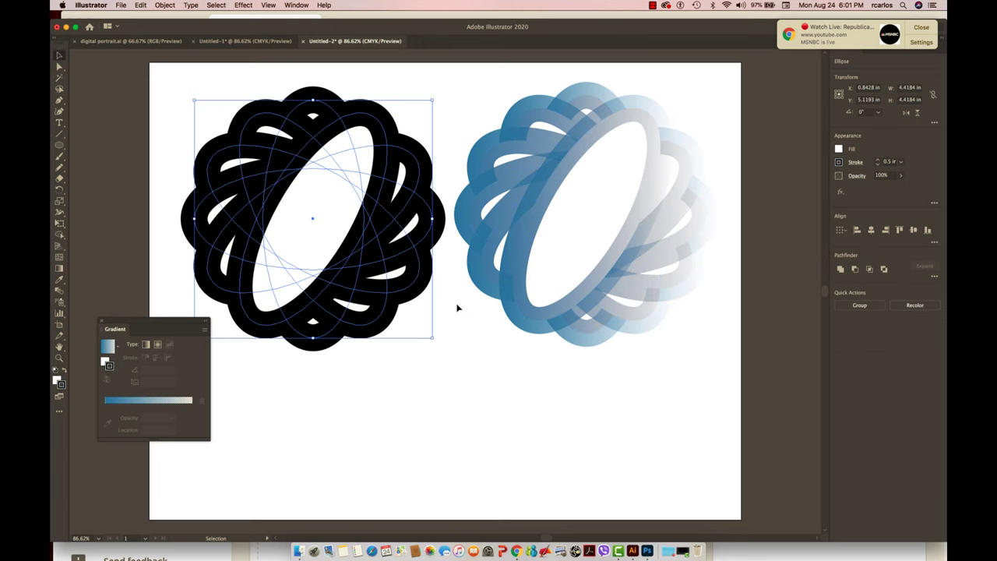
key(a)
key(v)
key(a)
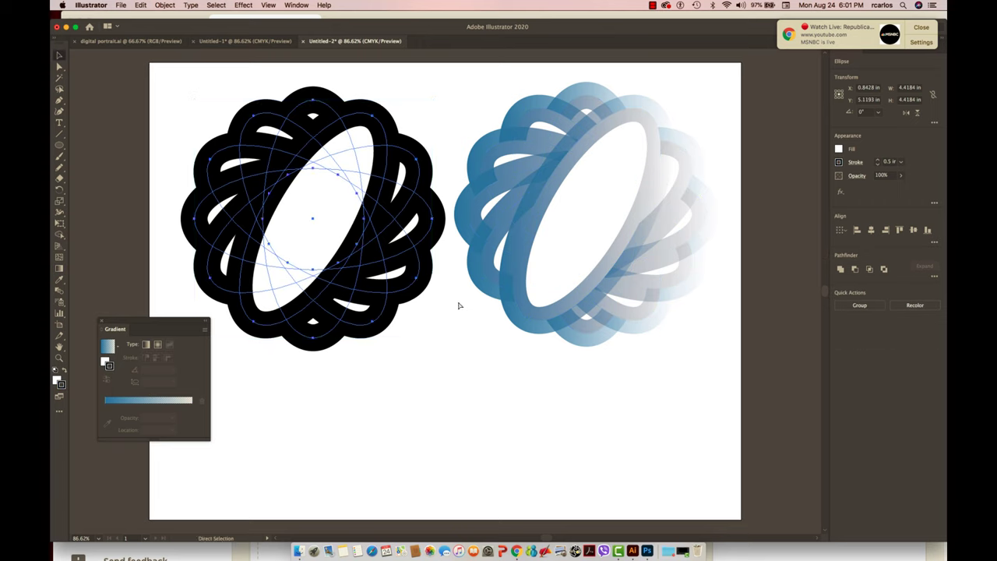
key(super+c)
key(super+v)
key(v)
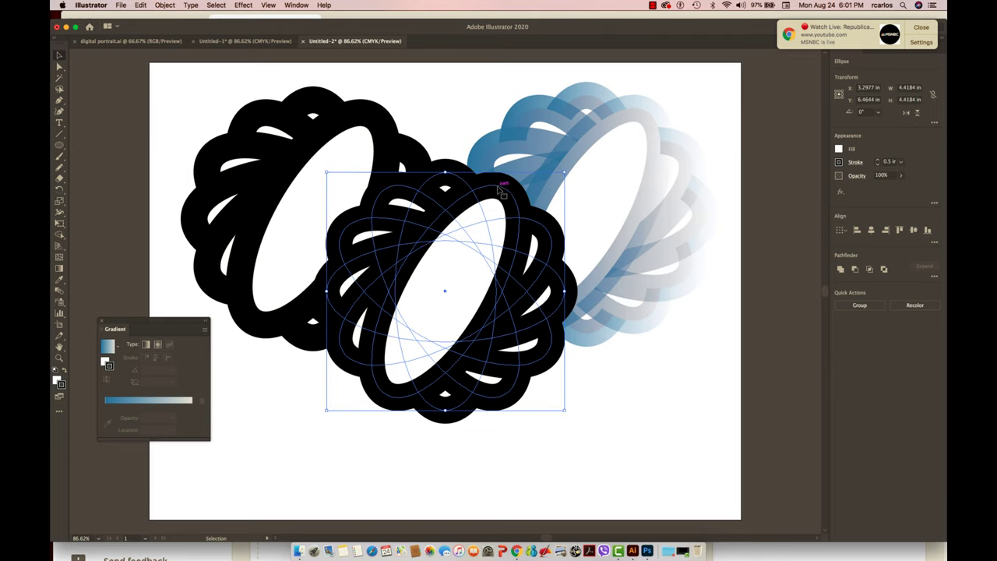
- Select all three rosettes and scale them down together from a corner handle
drag(344, 65, 701, 417)
drag(664, 360, 530, 121)
click(312, 193)
- Select the bottom flower copy, zoom in on it, and move the Gradient panel aside
click(452, 218)
key(z)
drag(358, 93, 673, 297)
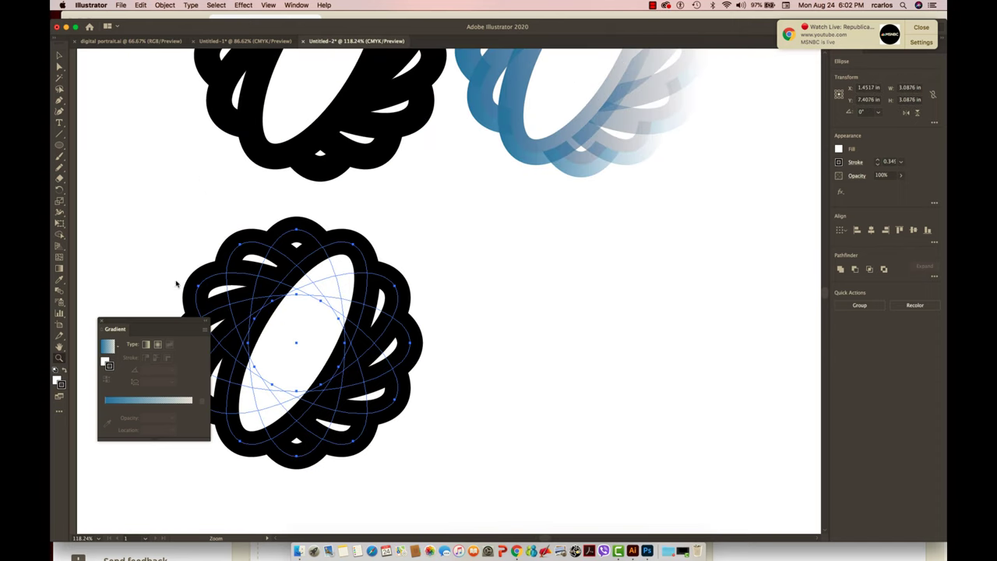
drag(144, 323, 143, 131)
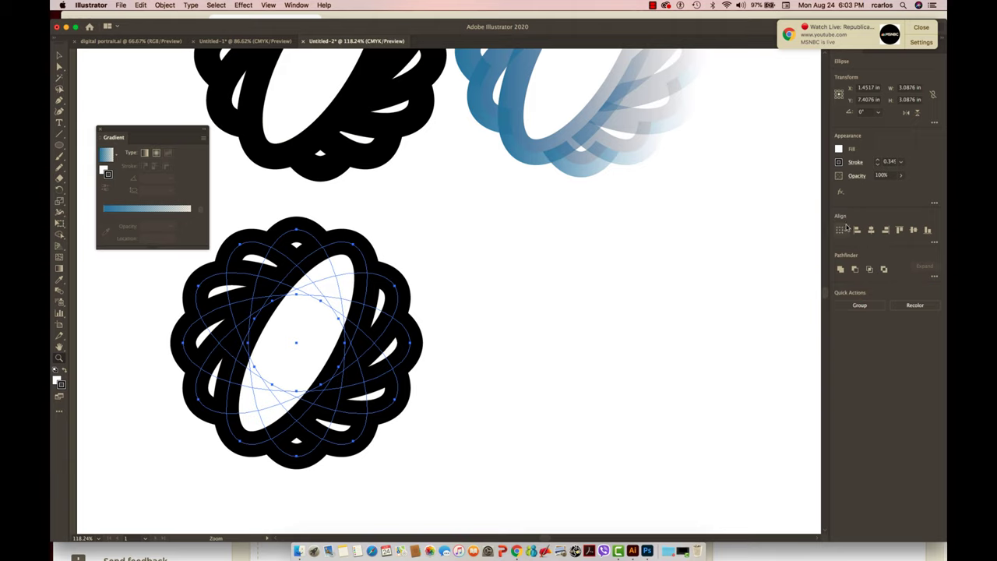
- Expand the Pathfinder options and apply Divide to the bottom flower's overlapping ovals
click(934, 244)
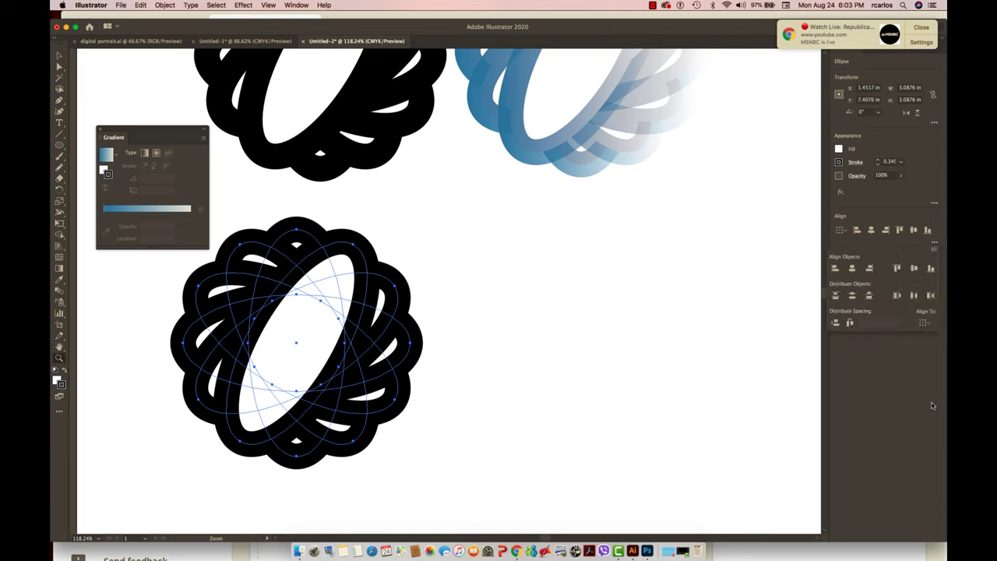
click(883, 403)
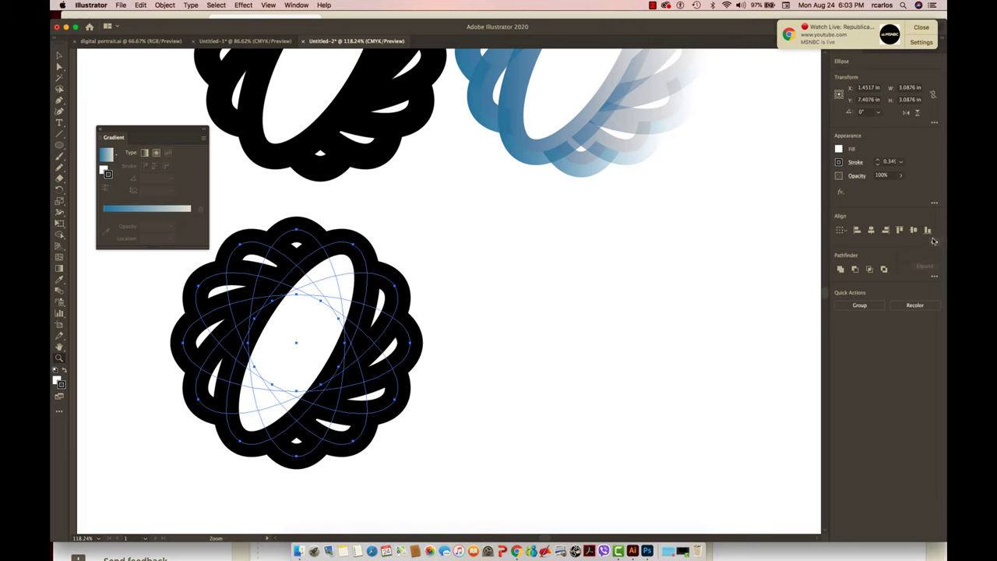
click(935, 278)
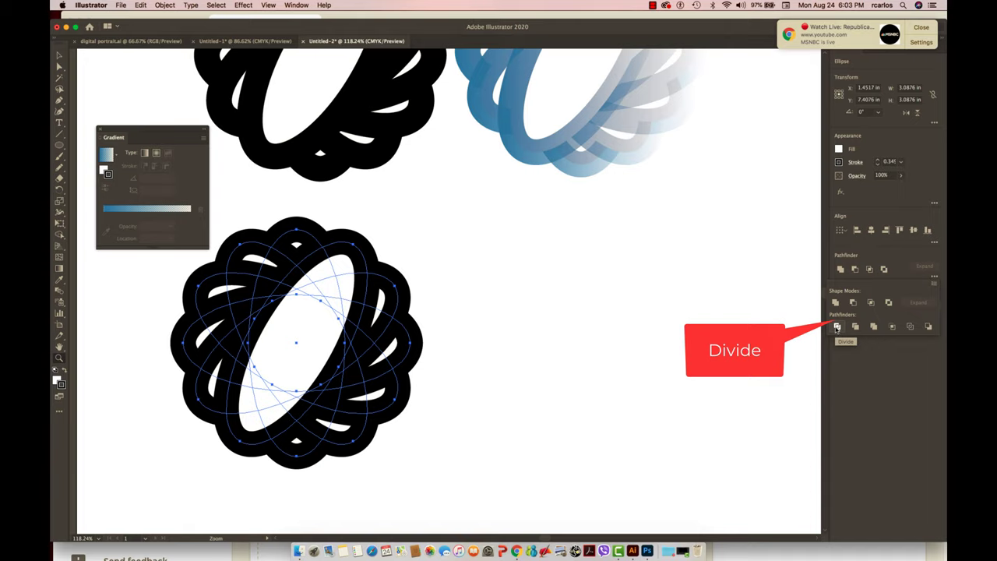
click(836, 328)
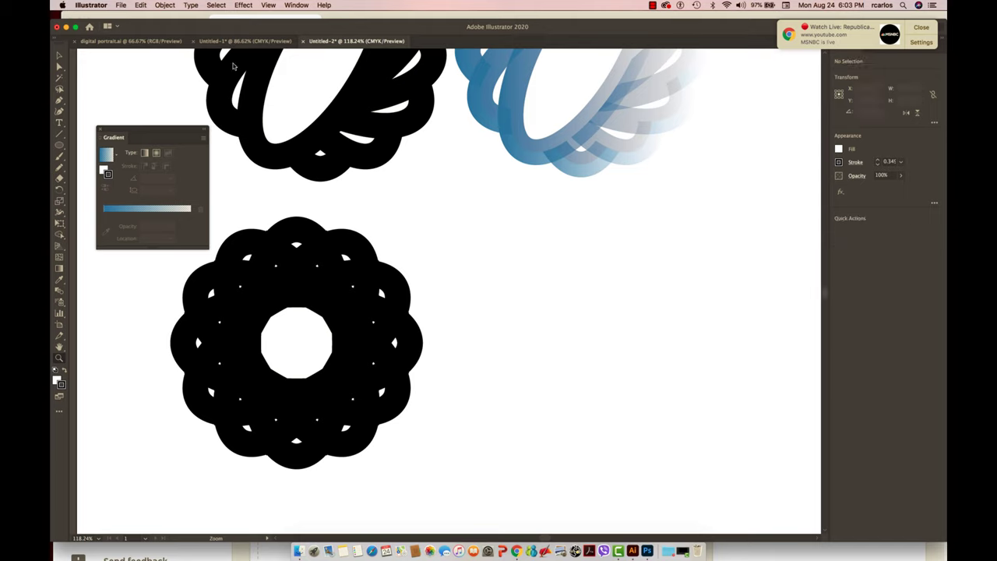
- Give the divided flower's stroke the Fading Sky gradient, then zoom out to the whole artboard
click(838, 161)
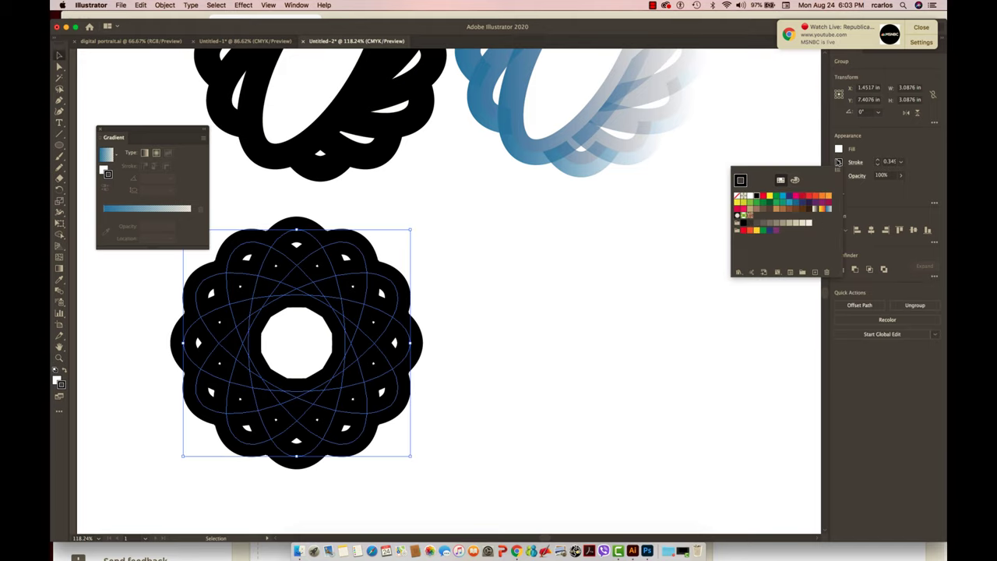
click(828, 209)
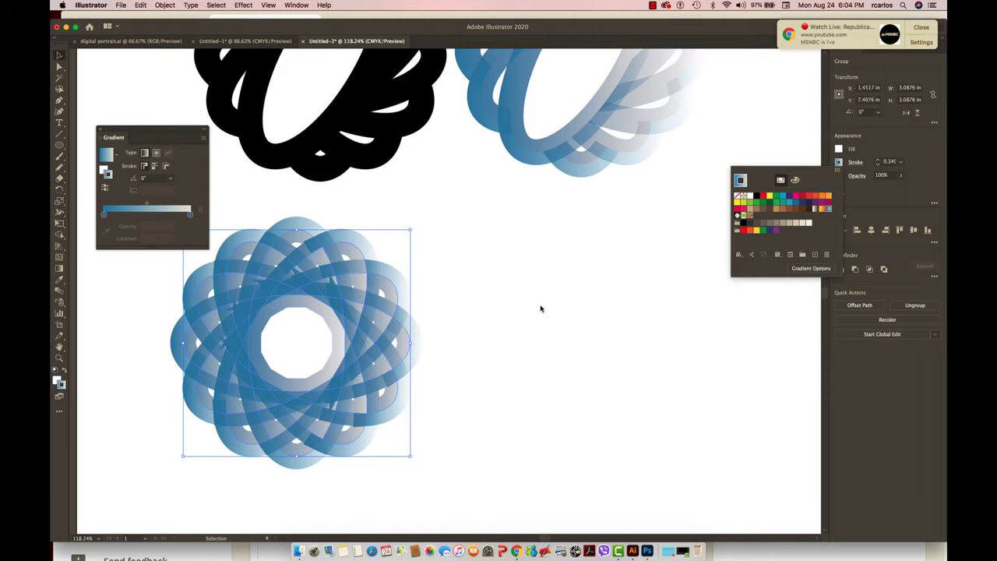
key(Escape)
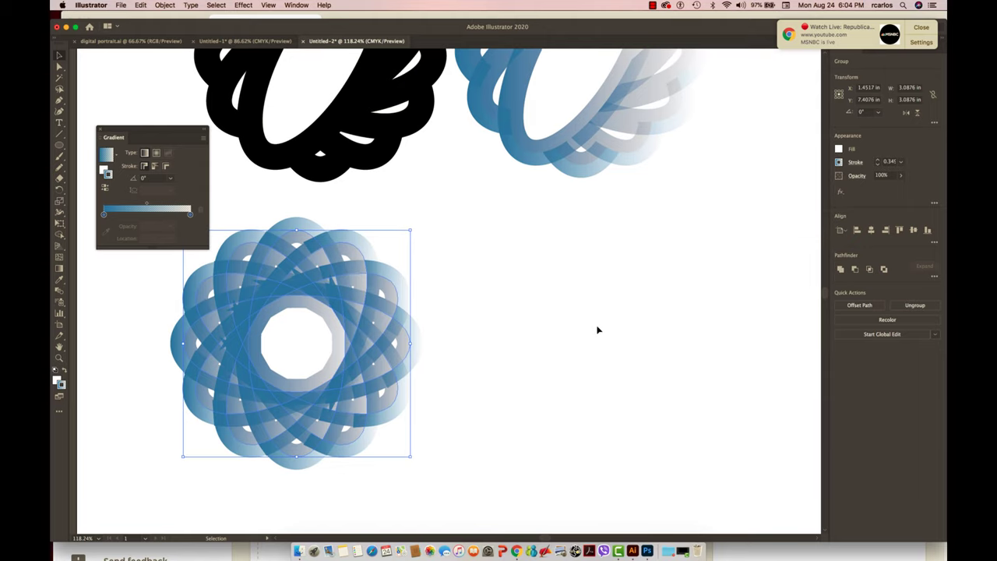
key(super+minus)
key(super+minus)
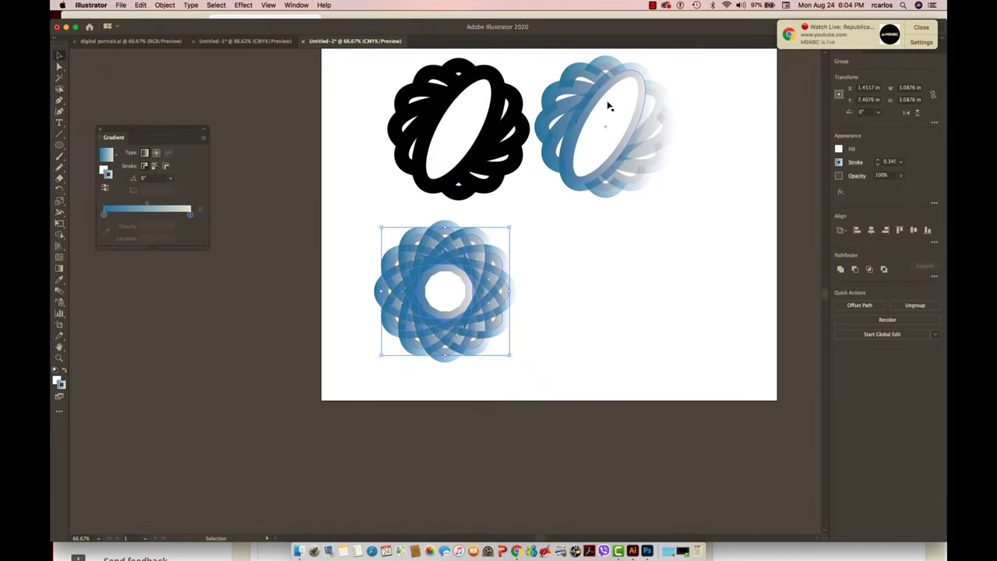
- Alt-drag a duplicate black flower to the bottom right and apply Pathfinder Exclude to it
drag(360, 198, 514, 198)
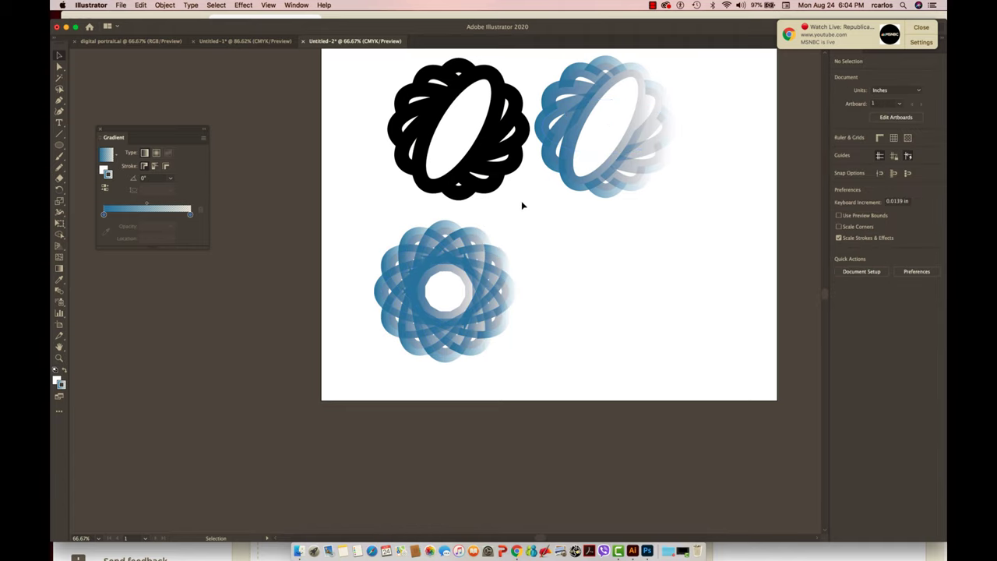
drag(460, 104, 630, 260)
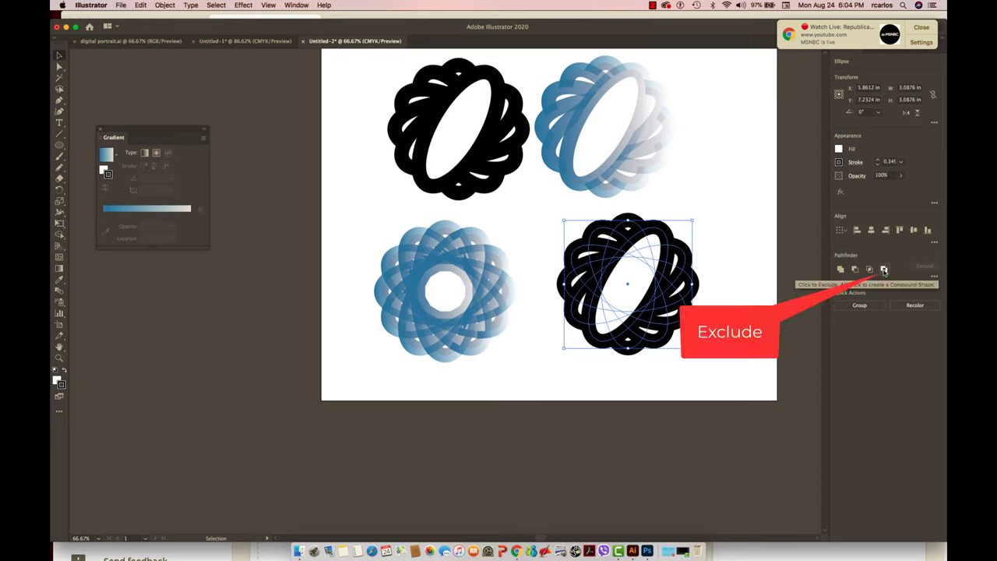
click(884, 270)
click(855, 162)
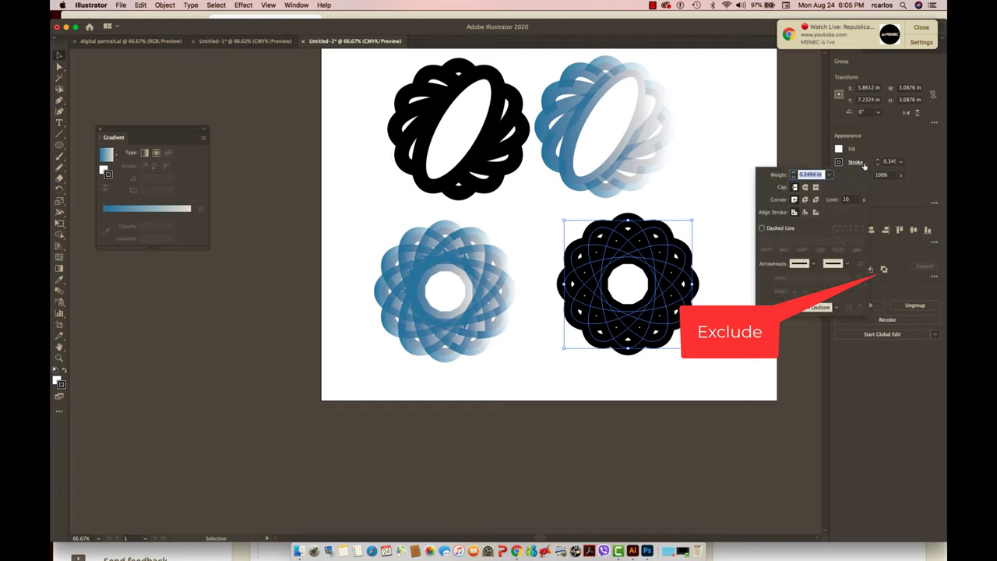
click(838, 165)
- Give the lower-right flower the Fading Sky gradient stroke, reselect it, and expand Pathfinder More Options
click(829, 208)
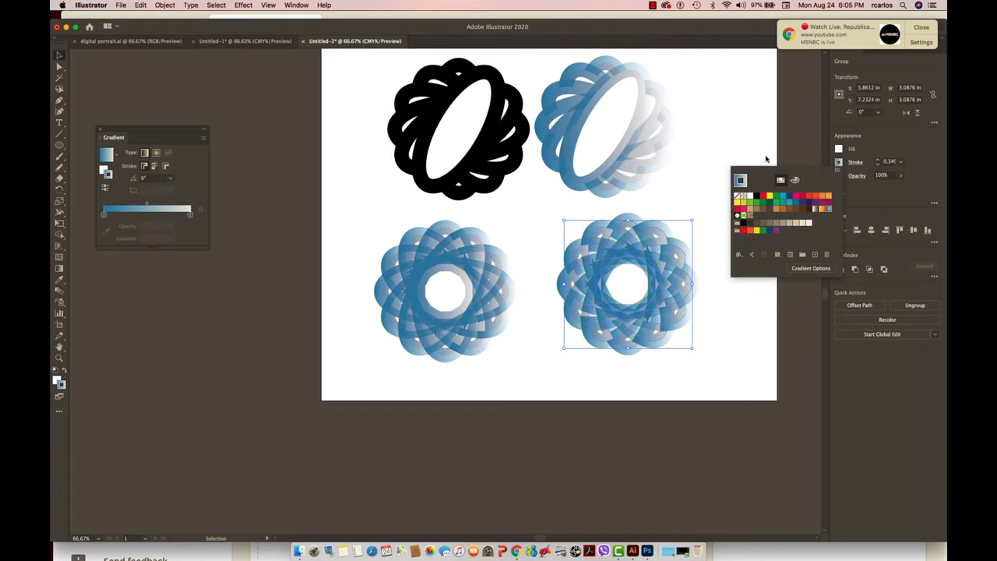
click(766, 159)
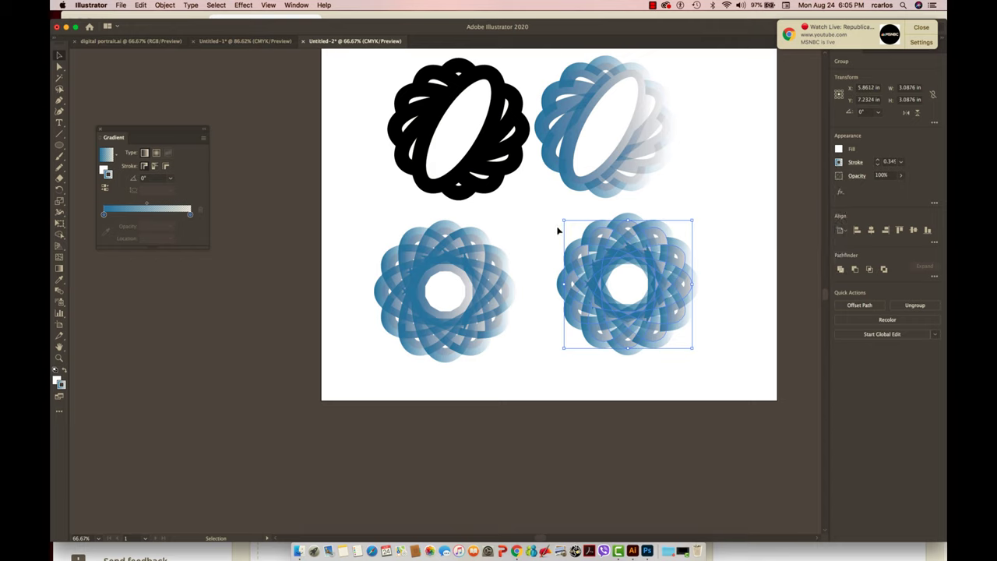
drag(551, 222, 712, 350)
click(936, 278)
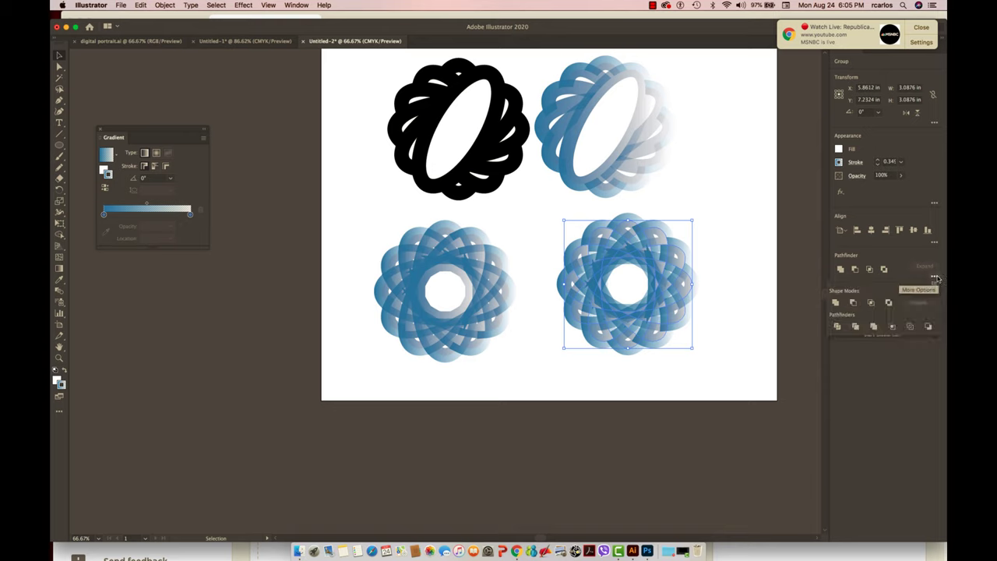